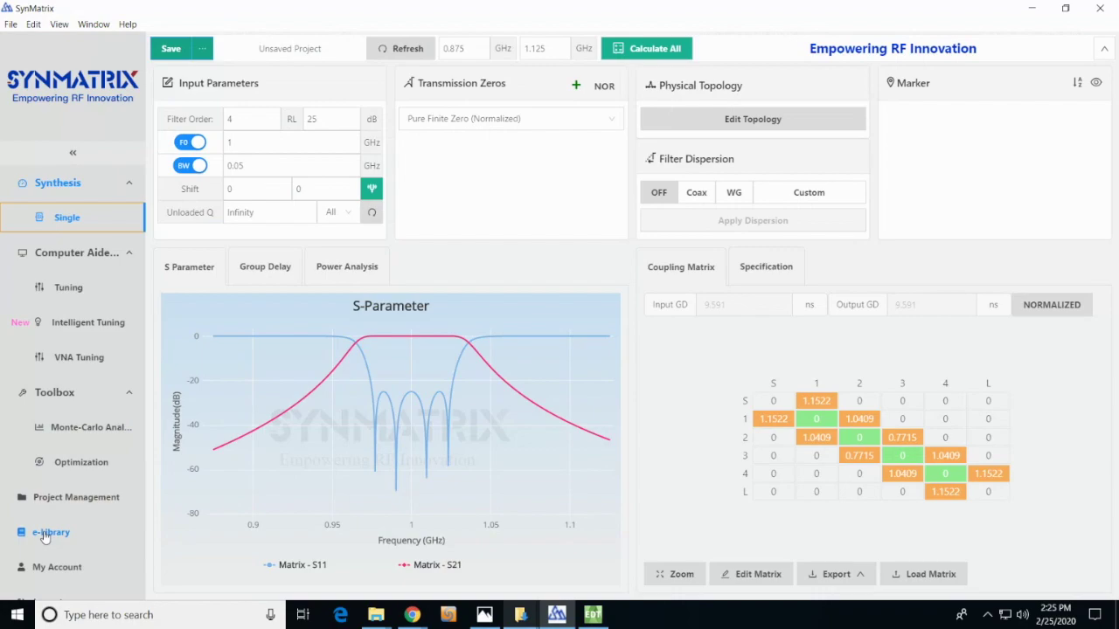
Step: Look through the e-Library's application notes and SynMatrix APP downloads
click(45, 534)
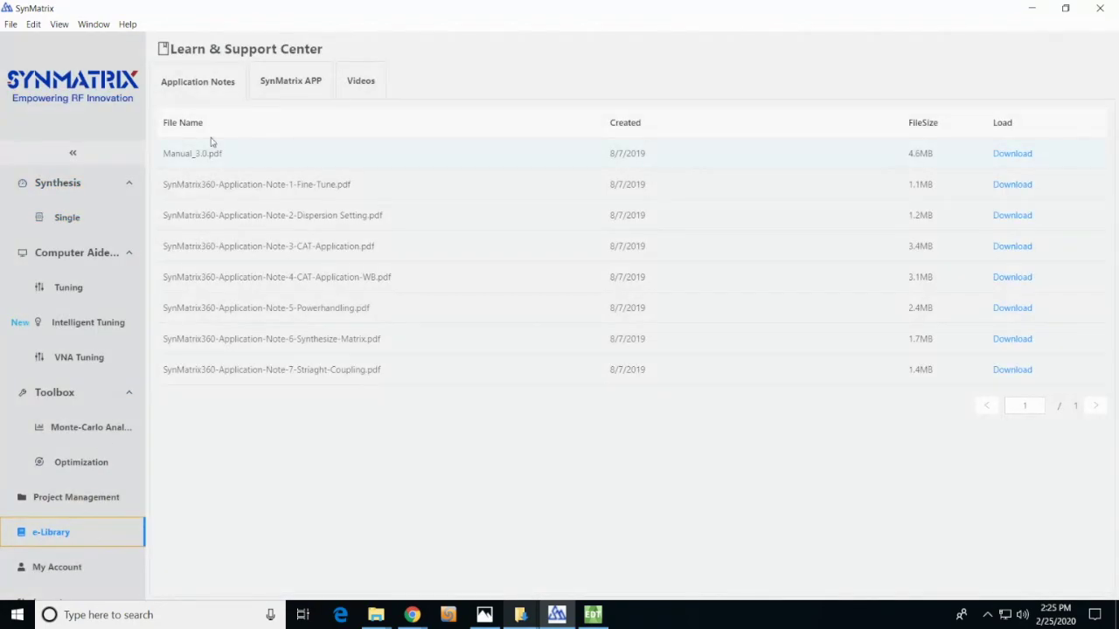
click(297, 88)
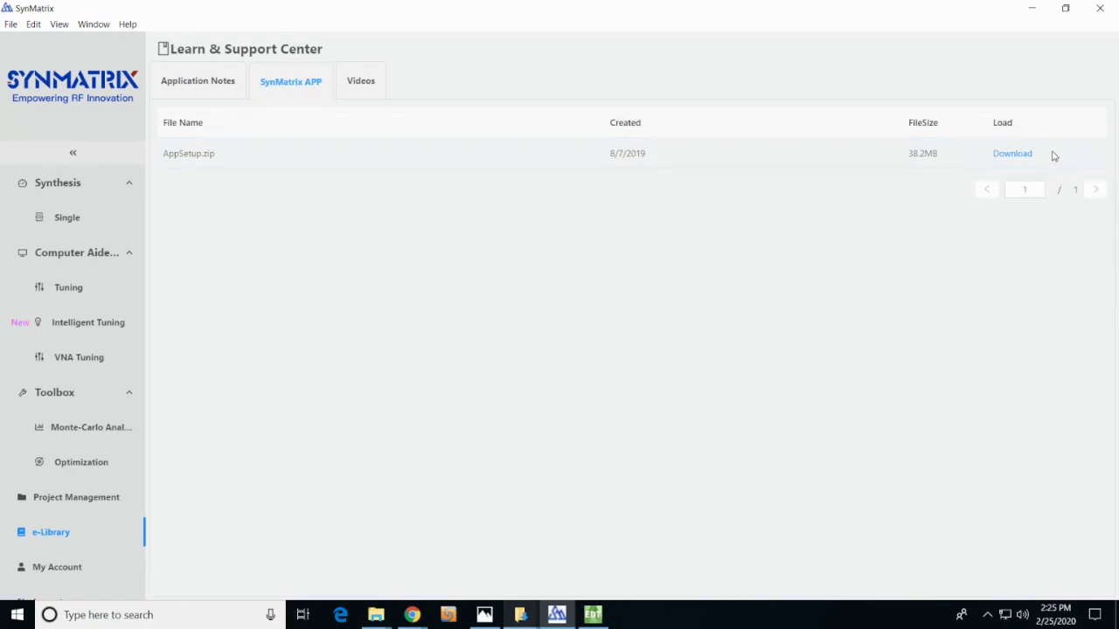
click(1048, 192)
Step: Open the Intelligent Tuning module and check which tuning modes it offers
click(72, 324)
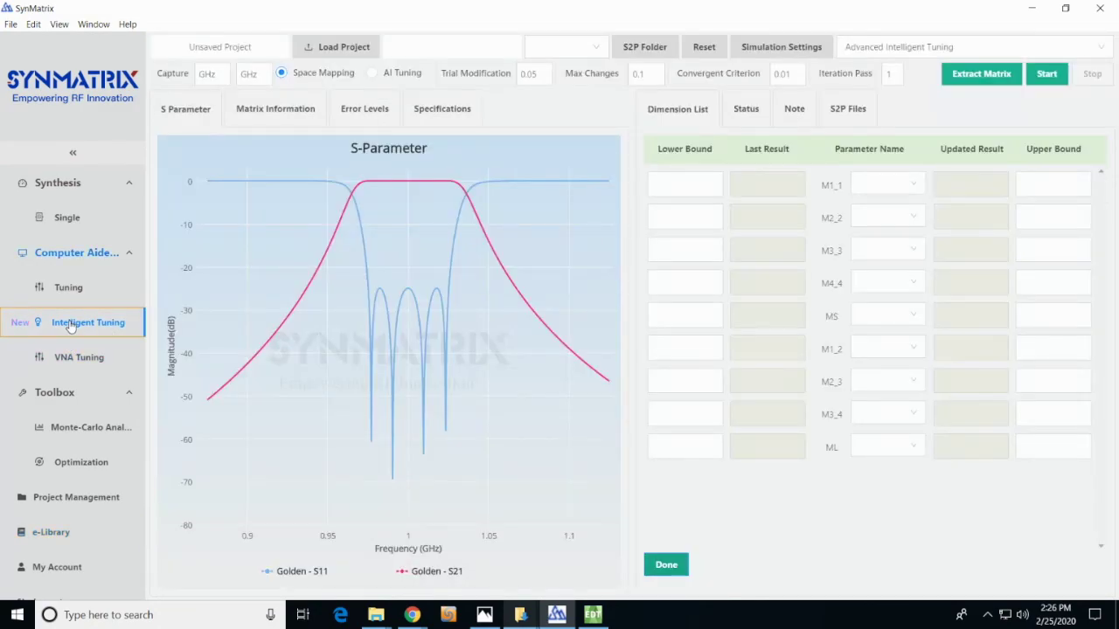
click(1065, 46)
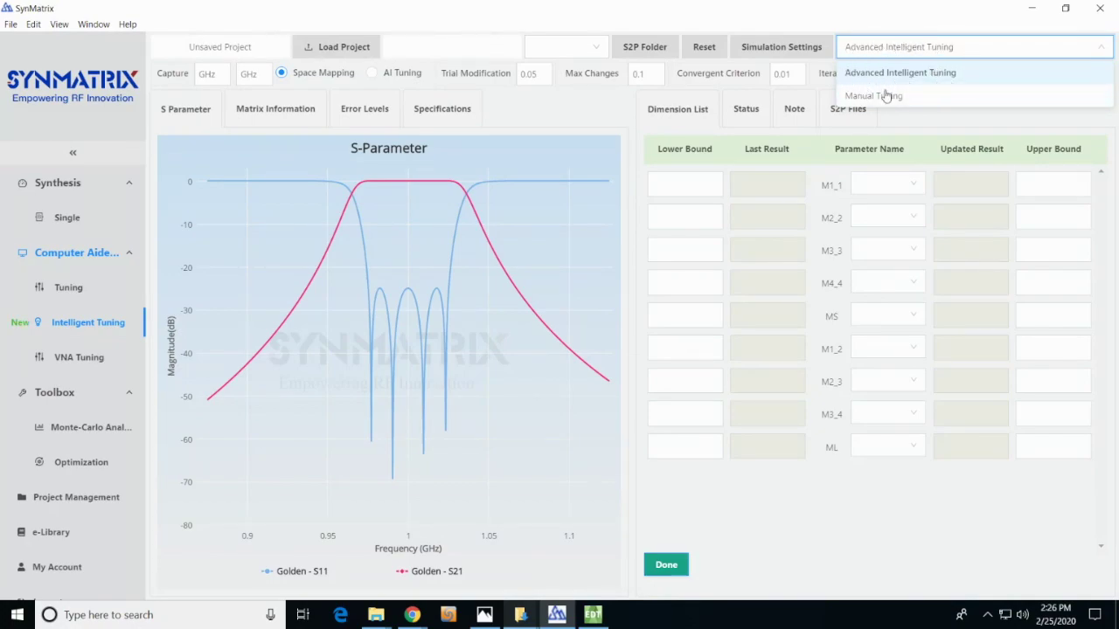
click(962, 123)
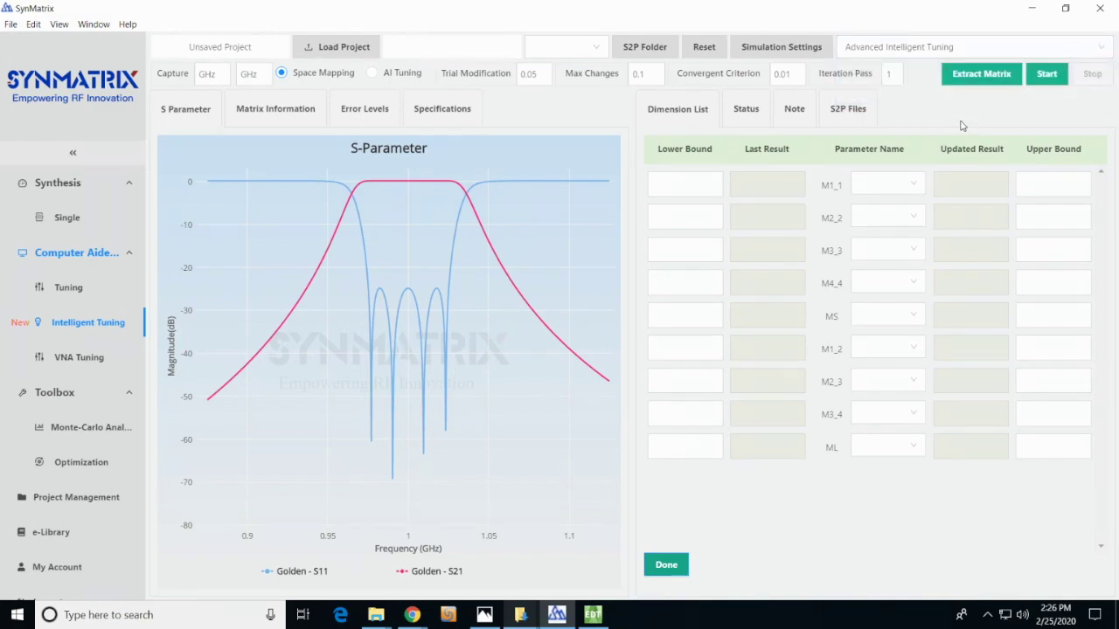
Step: Go to the single-filter synthesis specifications, enable them and set the return loss (RL) limit to -22 dB
click(61, 214)
click(766, 267)
click(673, 405)
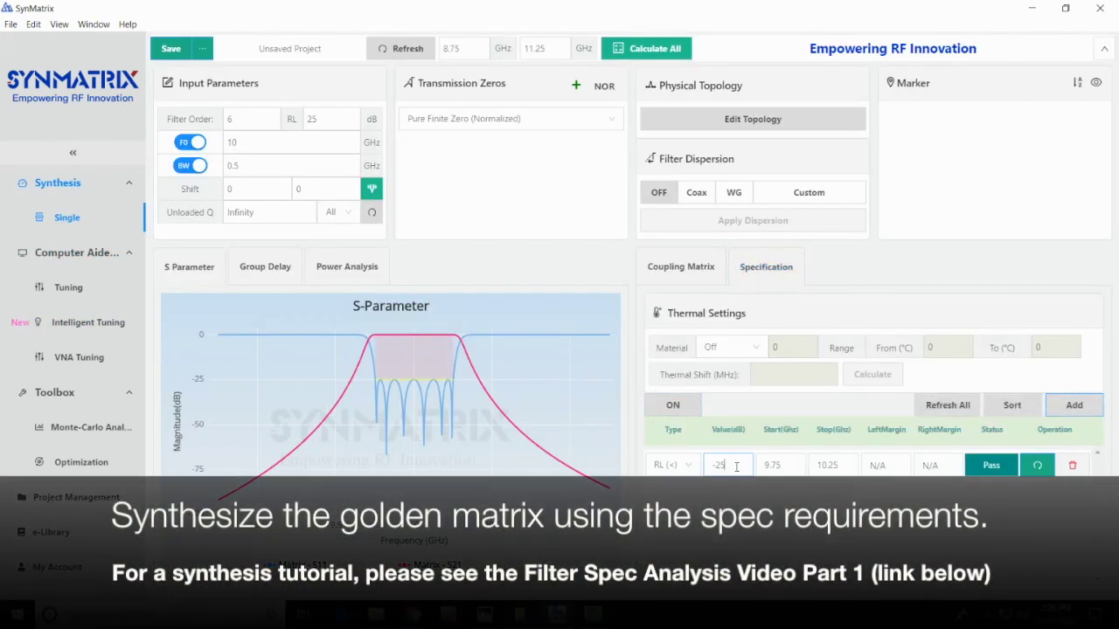
key(BackSpace)
text(2)
key(Tab)
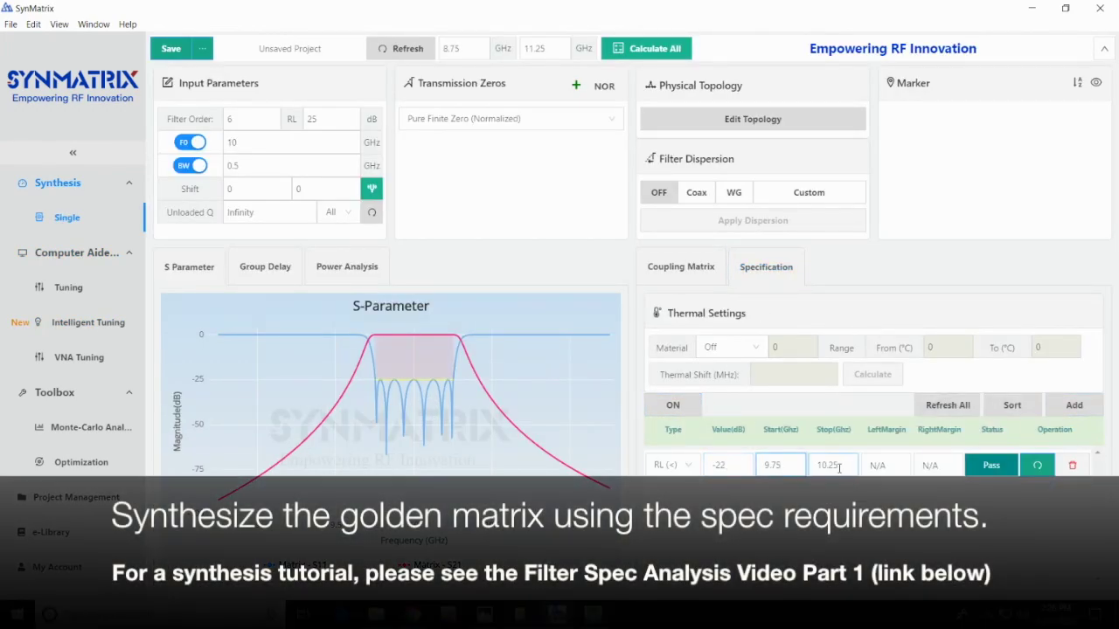
Step: Add an isolation (iso) specification of -50 dB for the lower stopband, ending at 9.35 GHz
click(1078, 406)
click(669, 498)
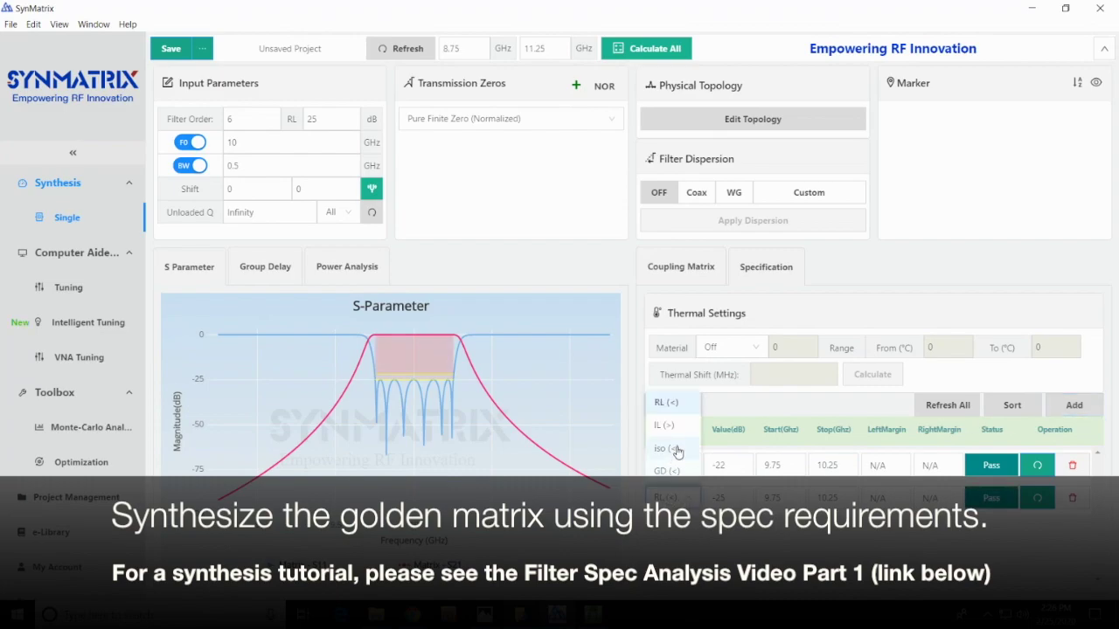
click(668, 448)
double_click(729, 498)
text(-50)
key(Tab)
key(Tab)
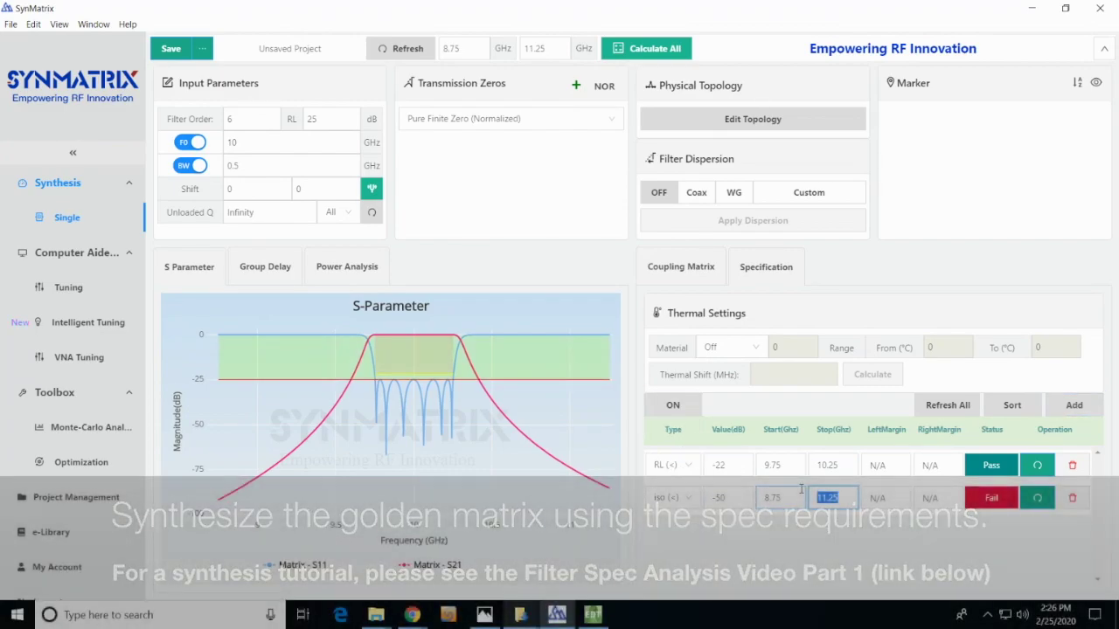
text(9.35)
key(Tab)
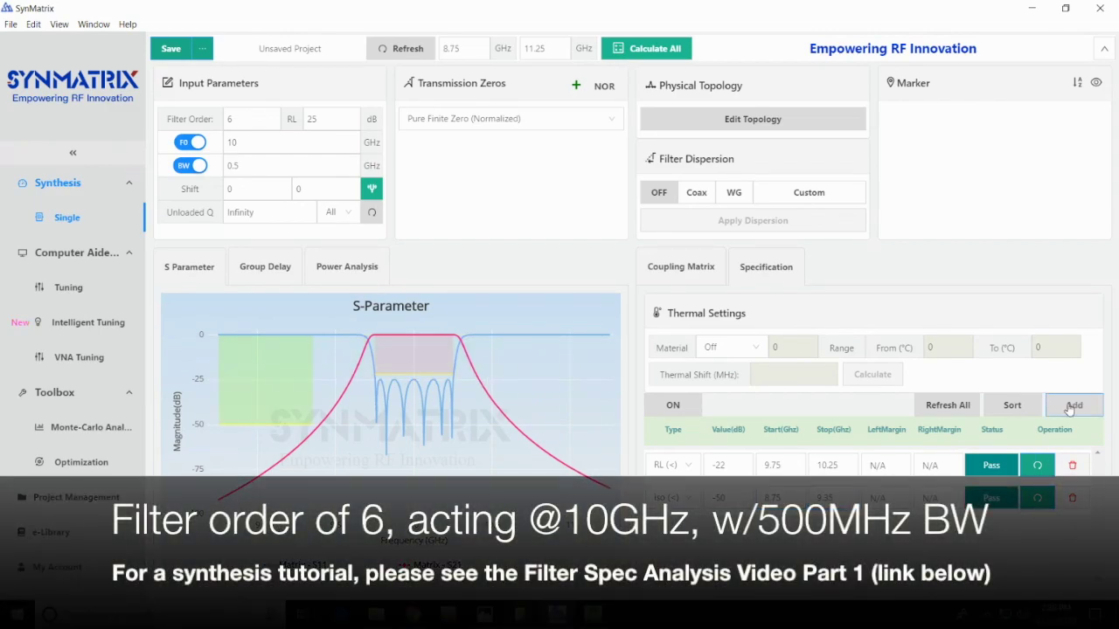
Step: Add a -50 dB isolation specification for the upper stopband from about 10.75 to 11.25 GHz and show the coupling matrix
click(1072, 406)
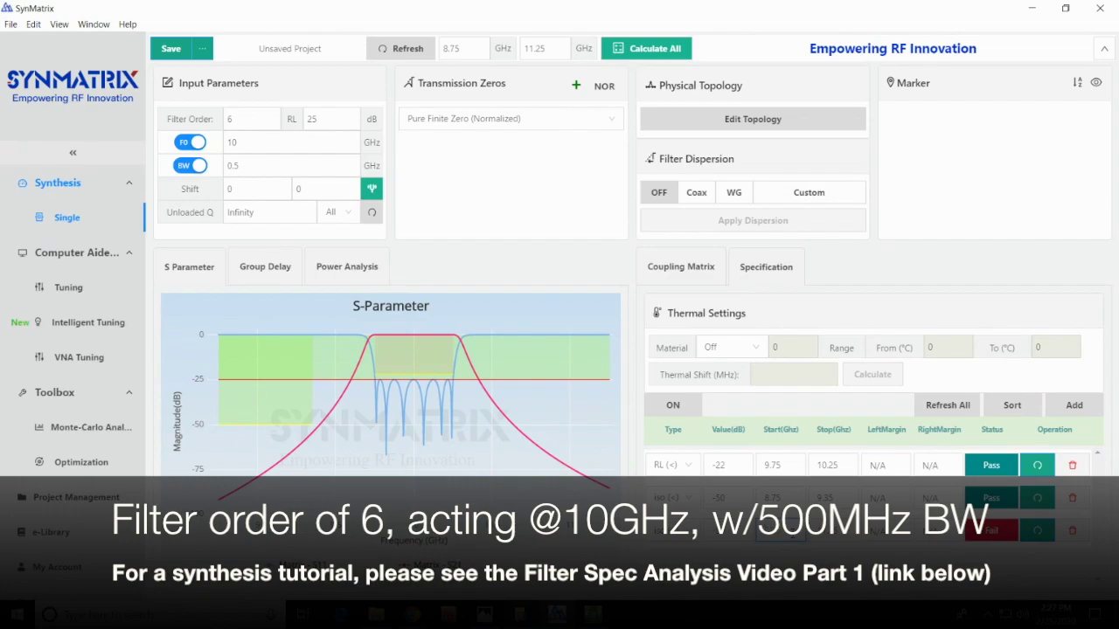
click(1045, 532)
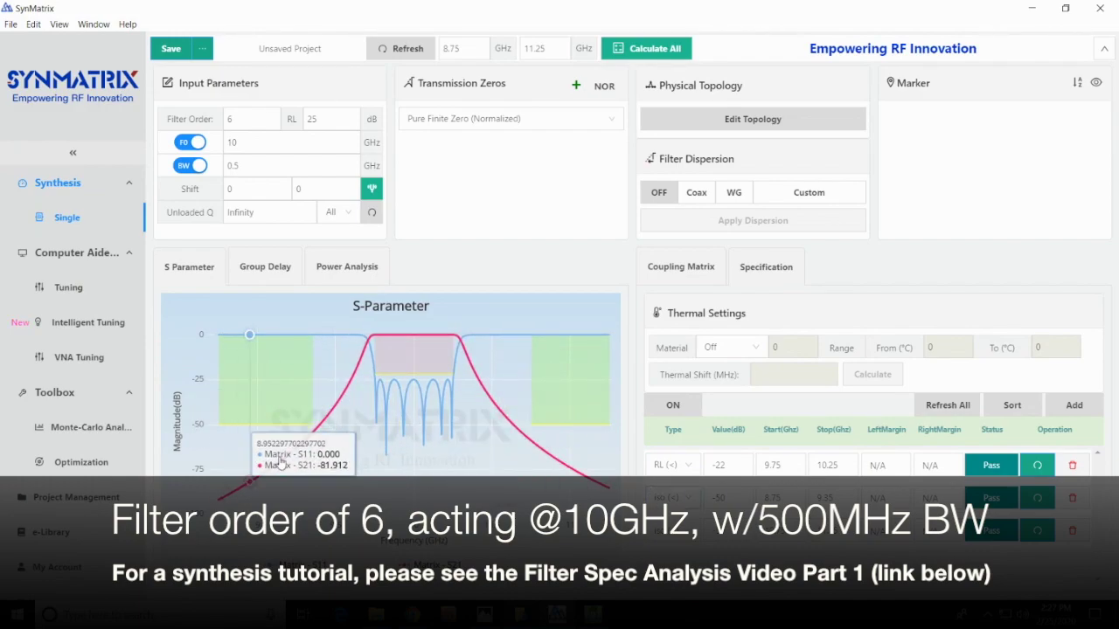
click(697, 270)
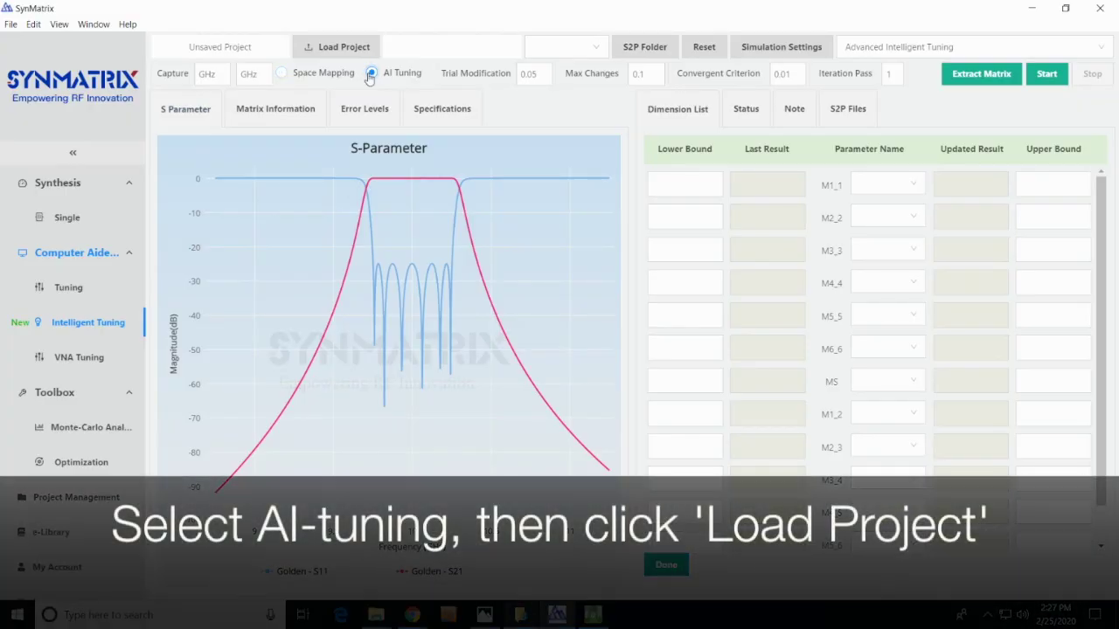
Step: Load the project 6-0-0-Coax-EX.aedt into Intelligent Tuning for AI Tuning
click(362, 50)
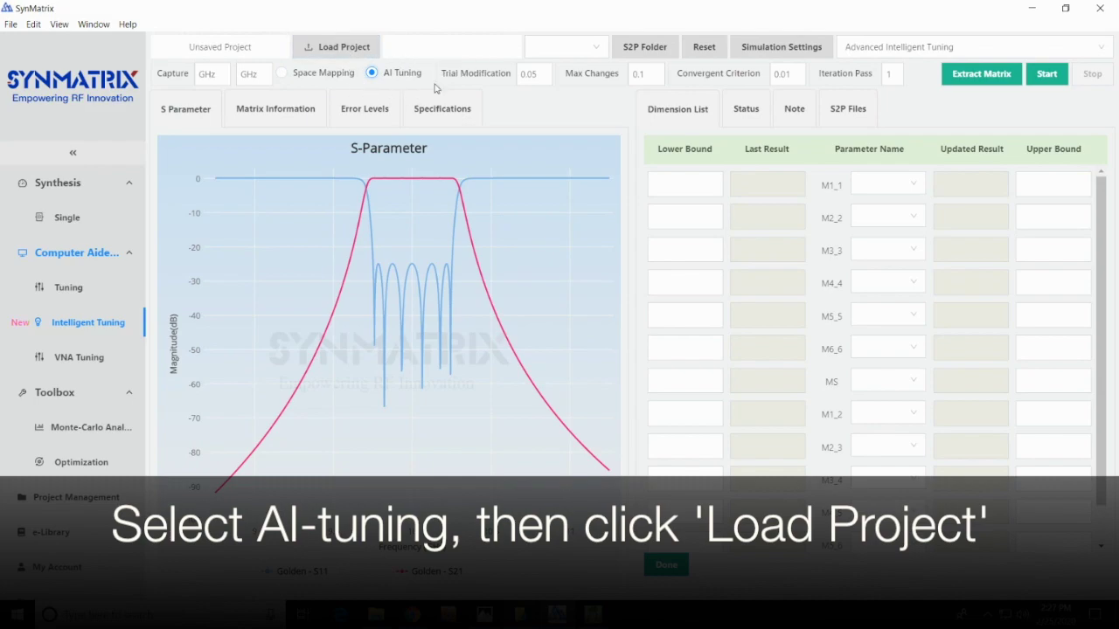
click(333, 49)
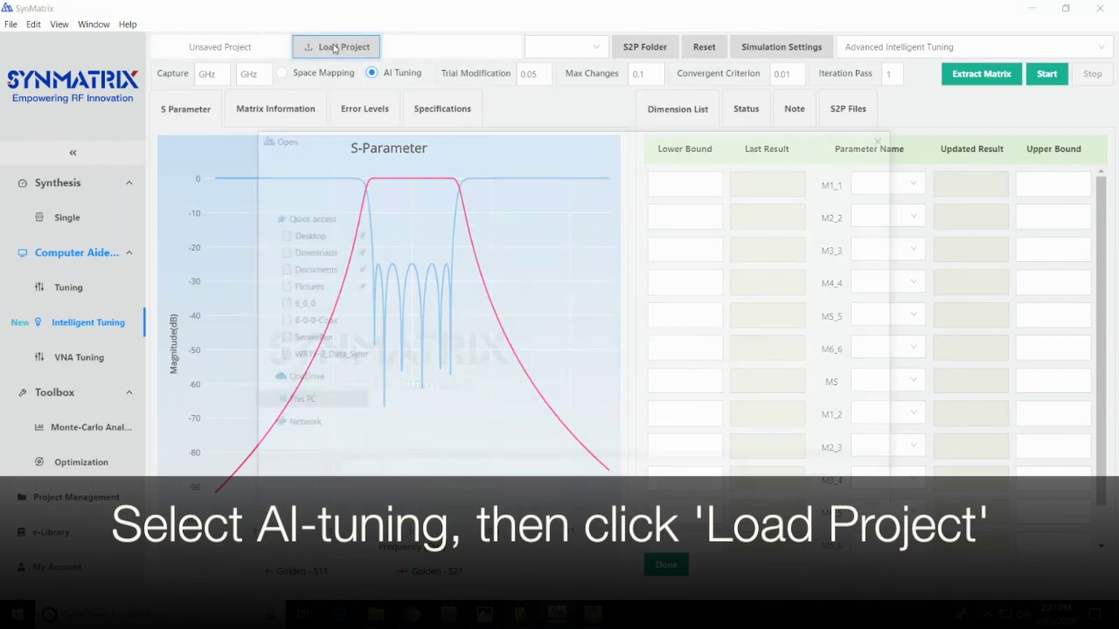
click(451, 293)
double_click(451, 293)
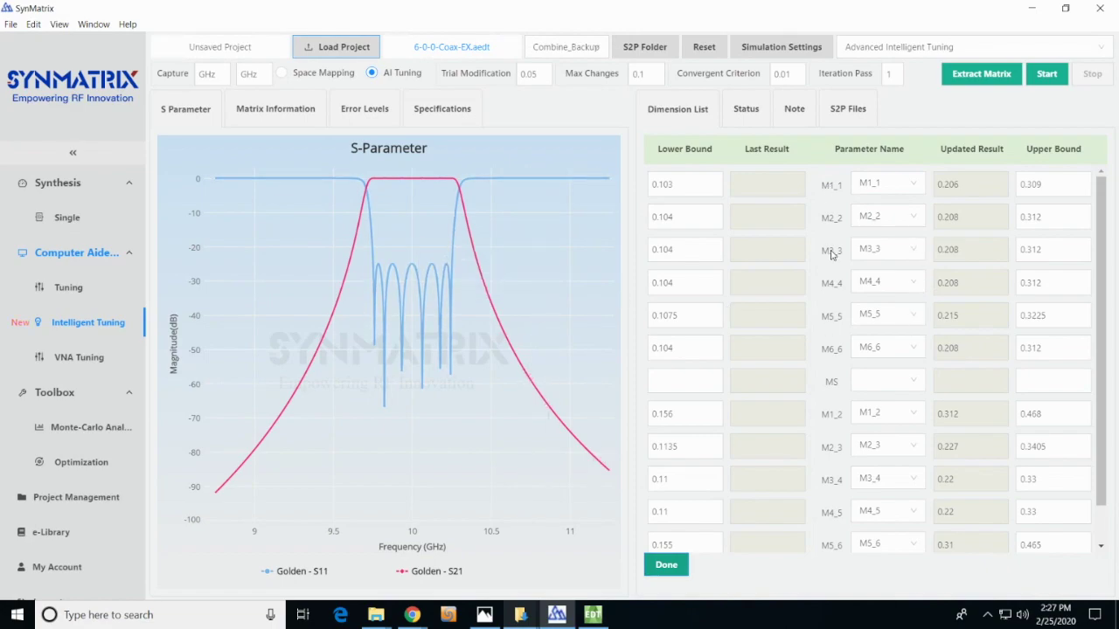
Step: Check the list of physical parameter names available for the M1_1 entry
click(900, 184)
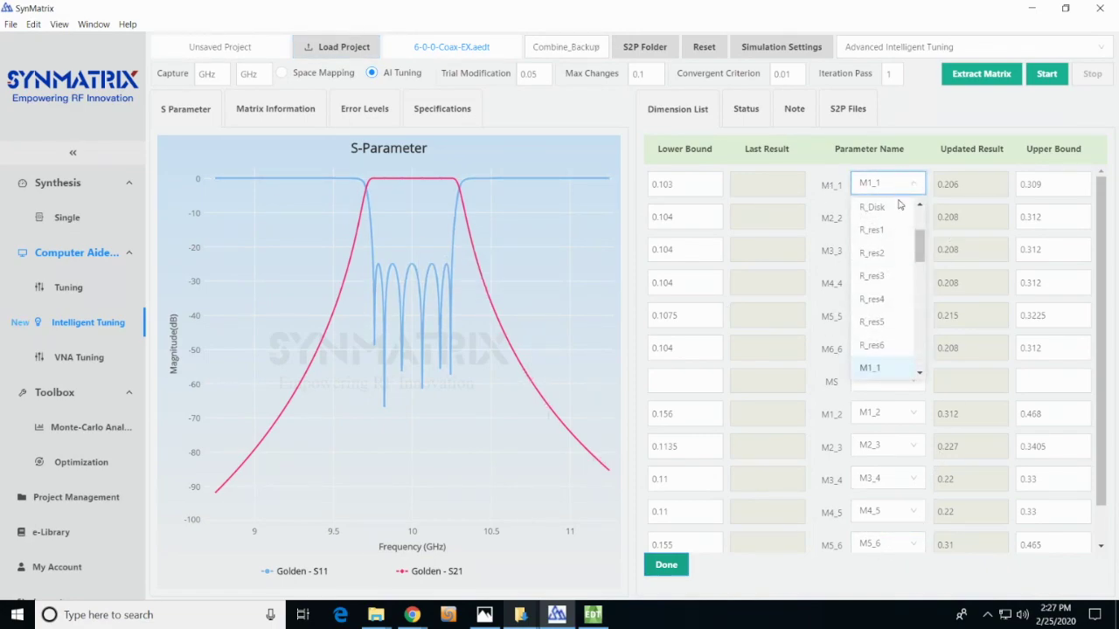
scroll(898, 228, down, 10)
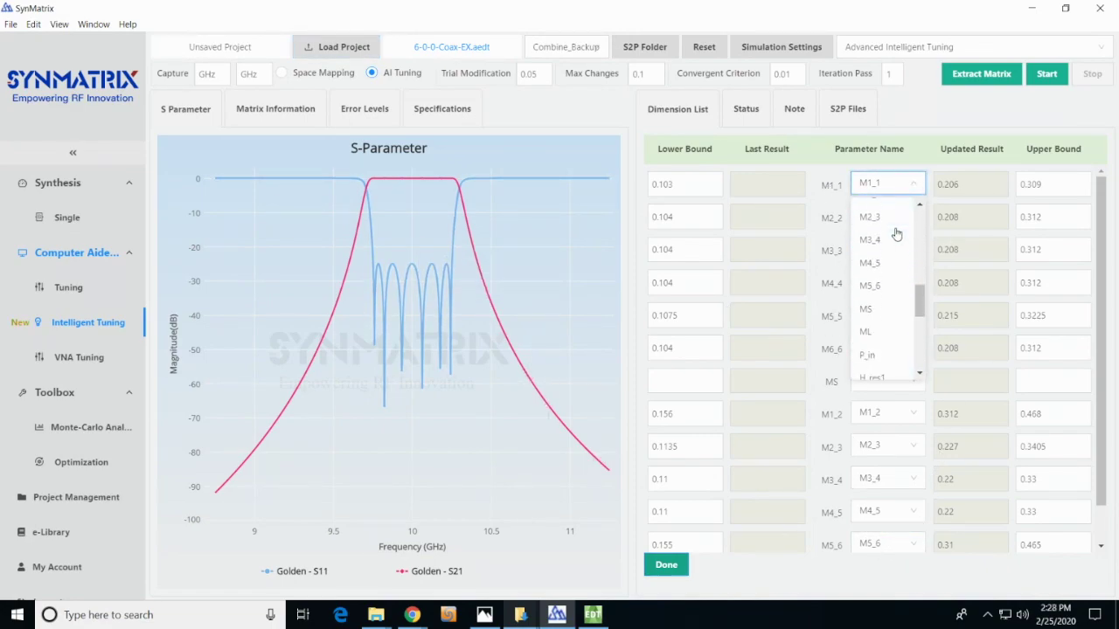
click(942, 116)
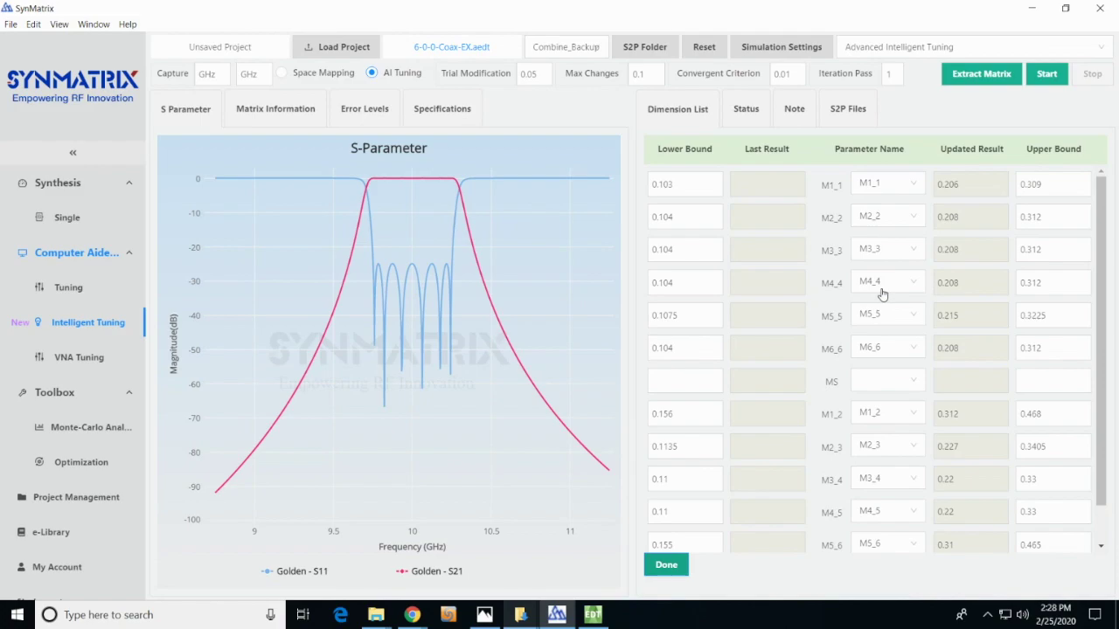
Step: Map the empty MS entry in the dimension list to the physical parameter MS
click(885, 382)
click(882, 376)
click(884, 382)
scroll(892, 455, down, 5)
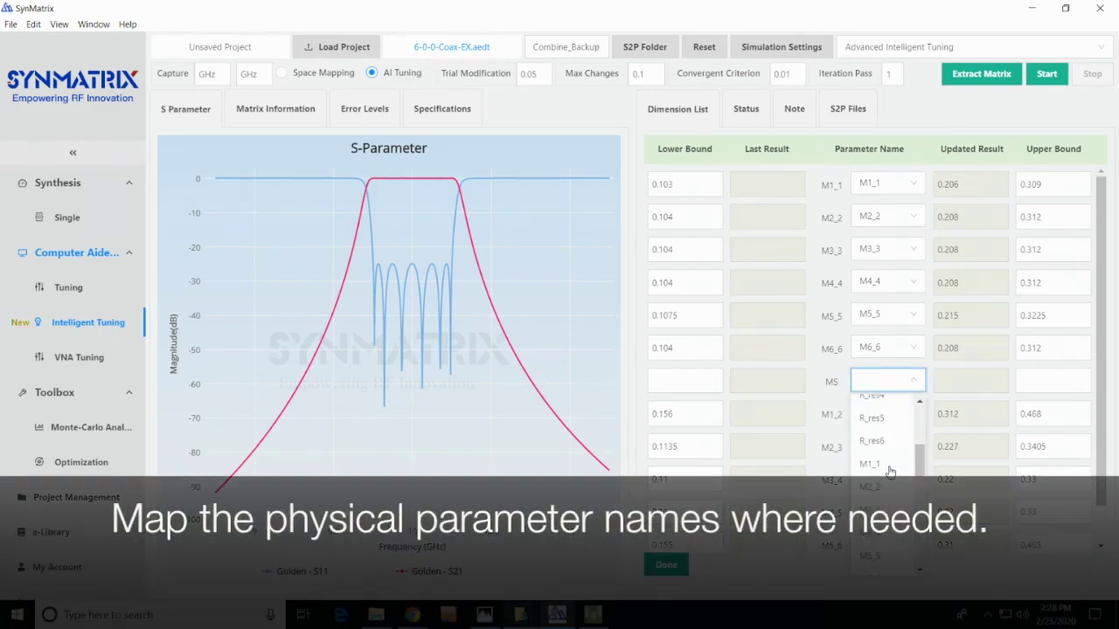
scroll(891, 487, down, 2)
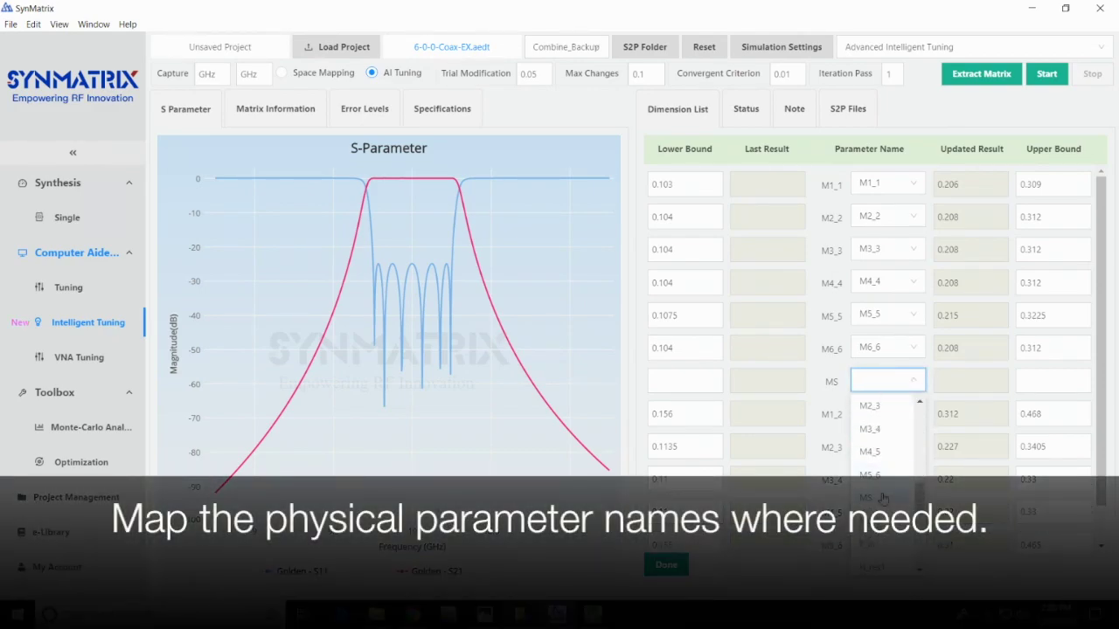
click(883, 497)
Step: Map the empty ML entry in the dimension list to the physical parameter ML
scroll(879, 524, down, 1)
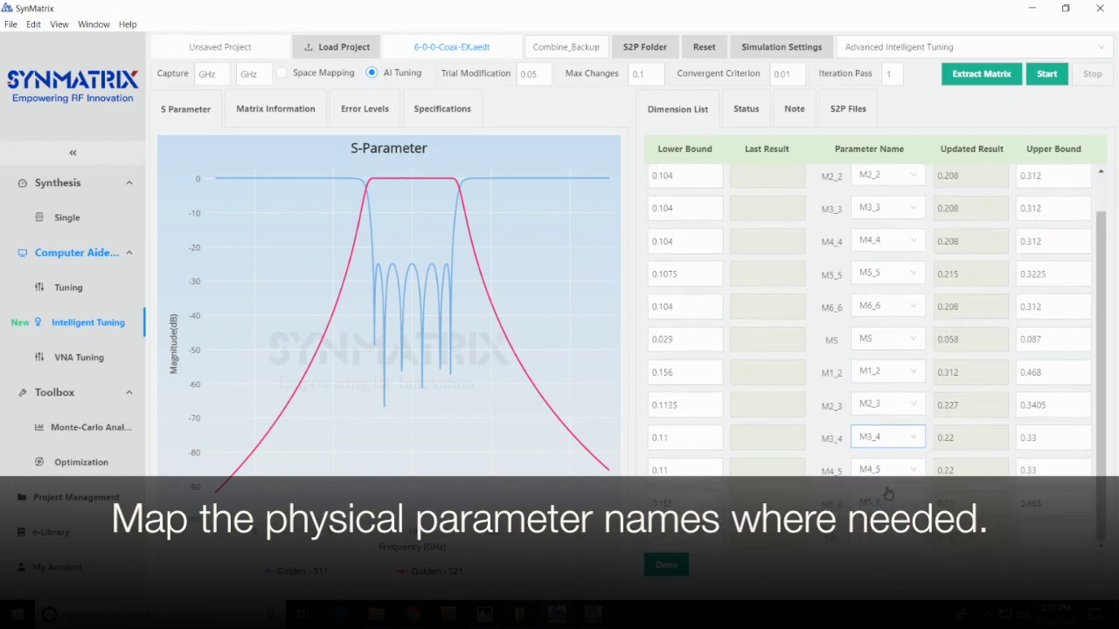
click(876, 541)
scroll(886, 490, down, 5)
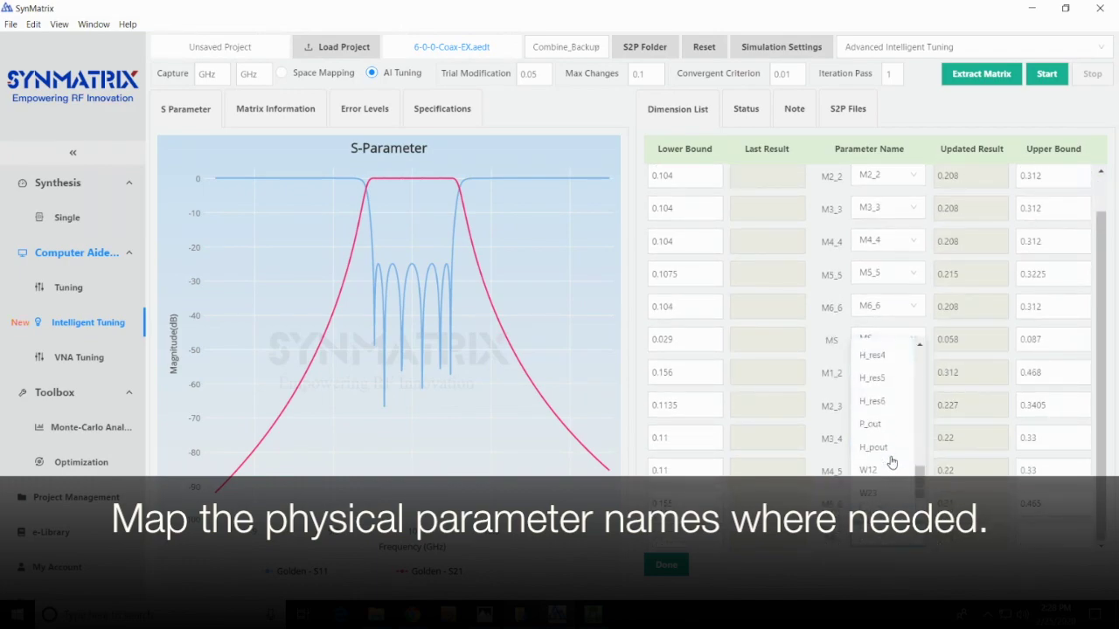
scroll(883, 405, up, 3)
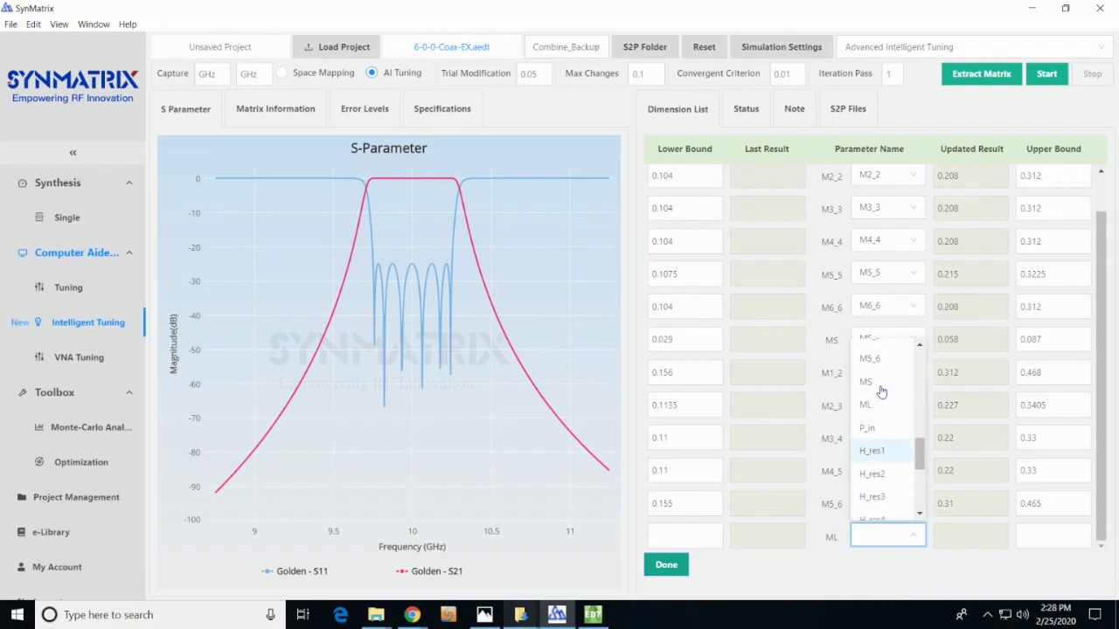
click(883, 404)
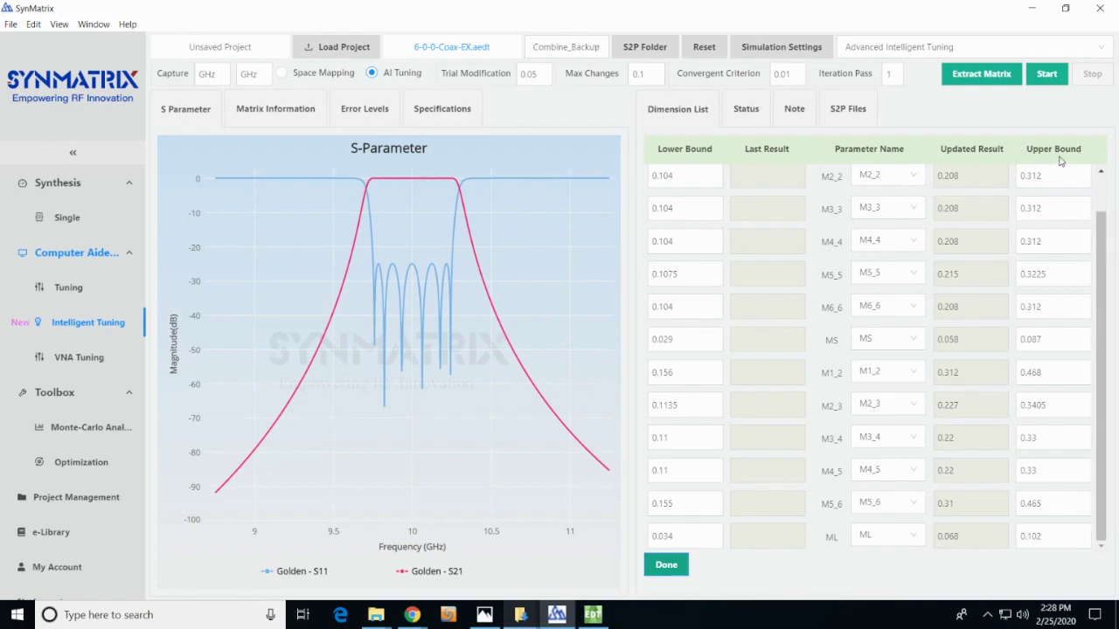
Step: Review the dimension bounds, the design note area and the simulation settings without changing them
scroll(1036, 378, up, 1)
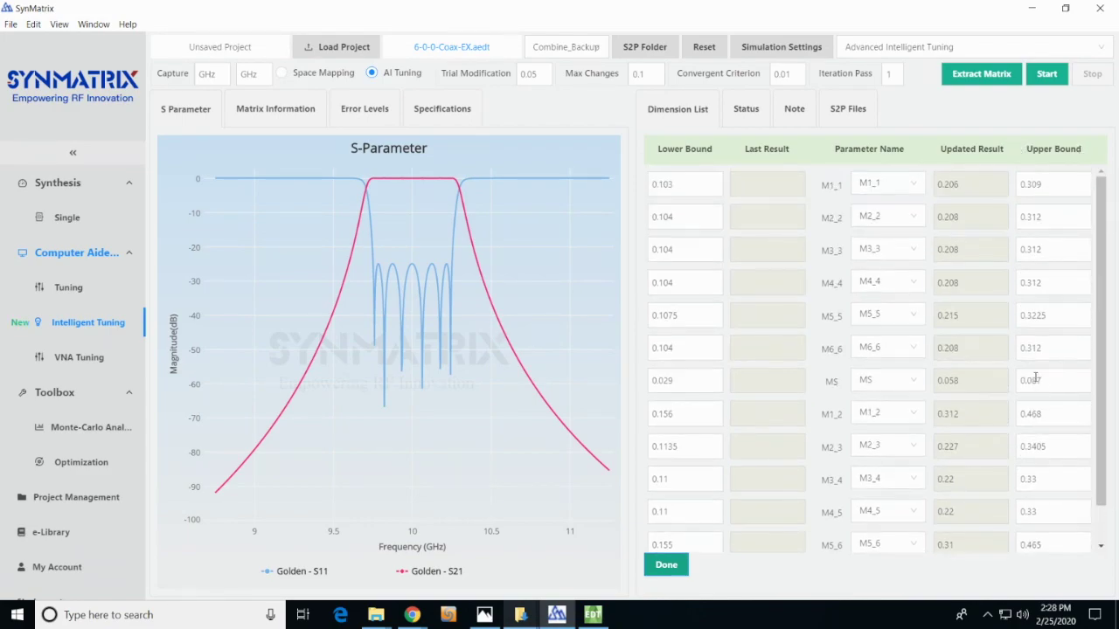
click(793, 106)
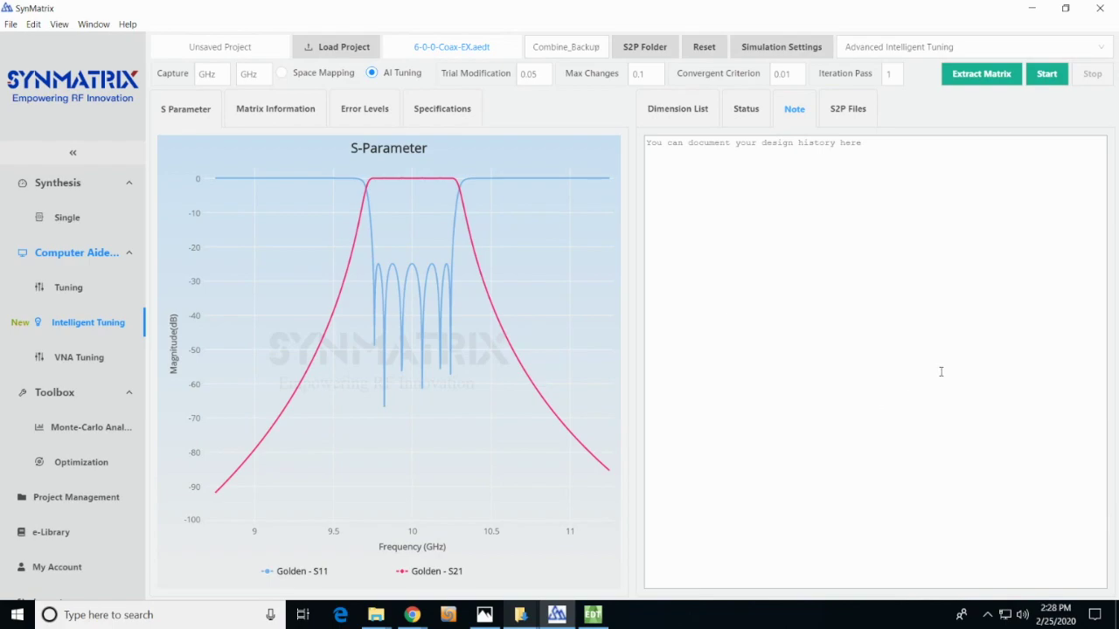
click(688, 118)
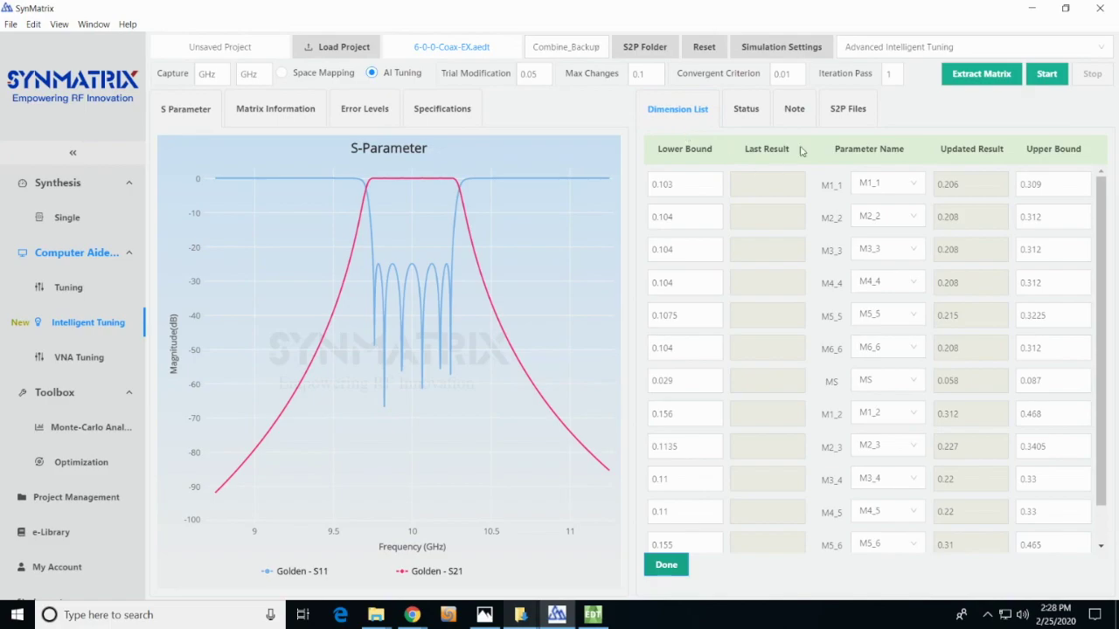
click(799, 49)
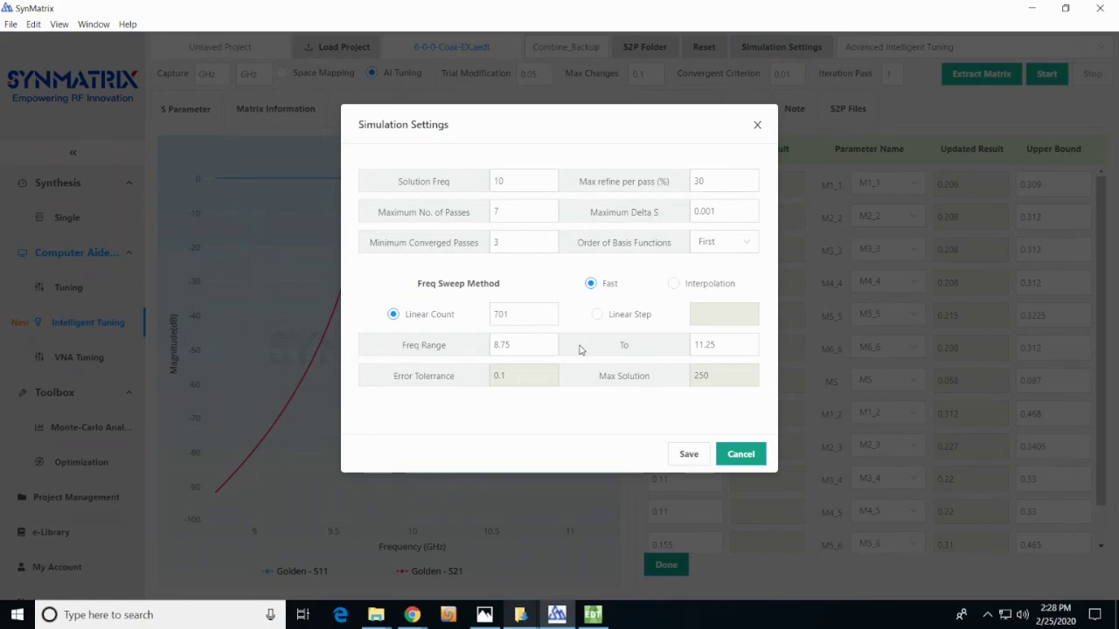
click(672, 510)
Step: Confirm the completed dimension list to launch the initial simulation of the coax filter
scroll(782, 519, down, 1)
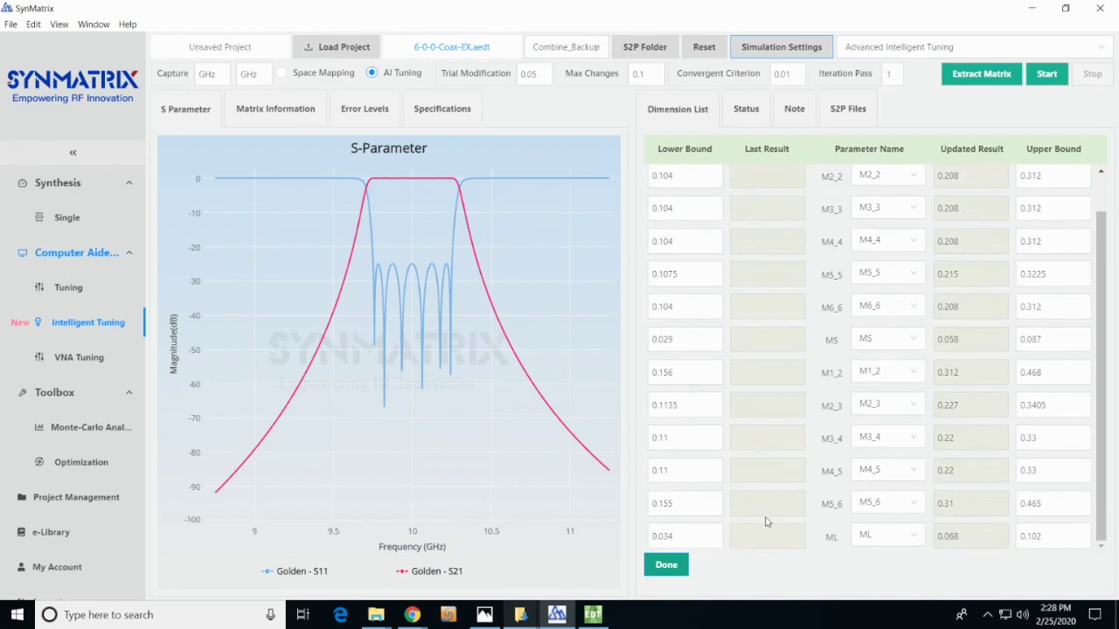
click(669, 566)
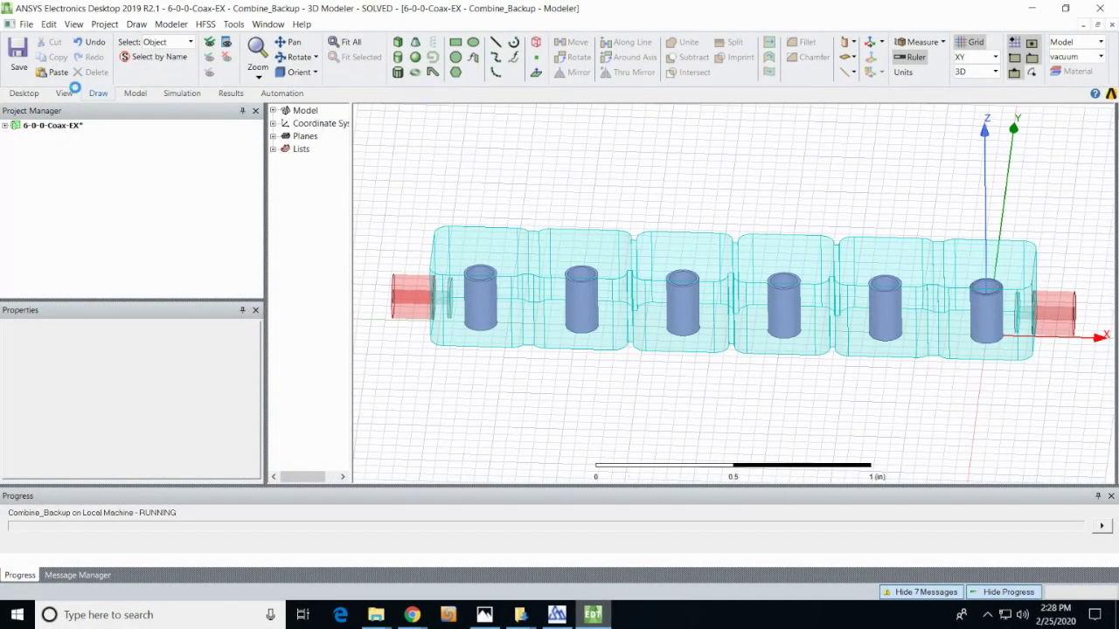
Step: Inspect the Combine_Backup analysis setups in ANSYS Electronics Desktop, then switch back to SynMatrix and review the S2P file list
click(5, 127)
click(16, 137)
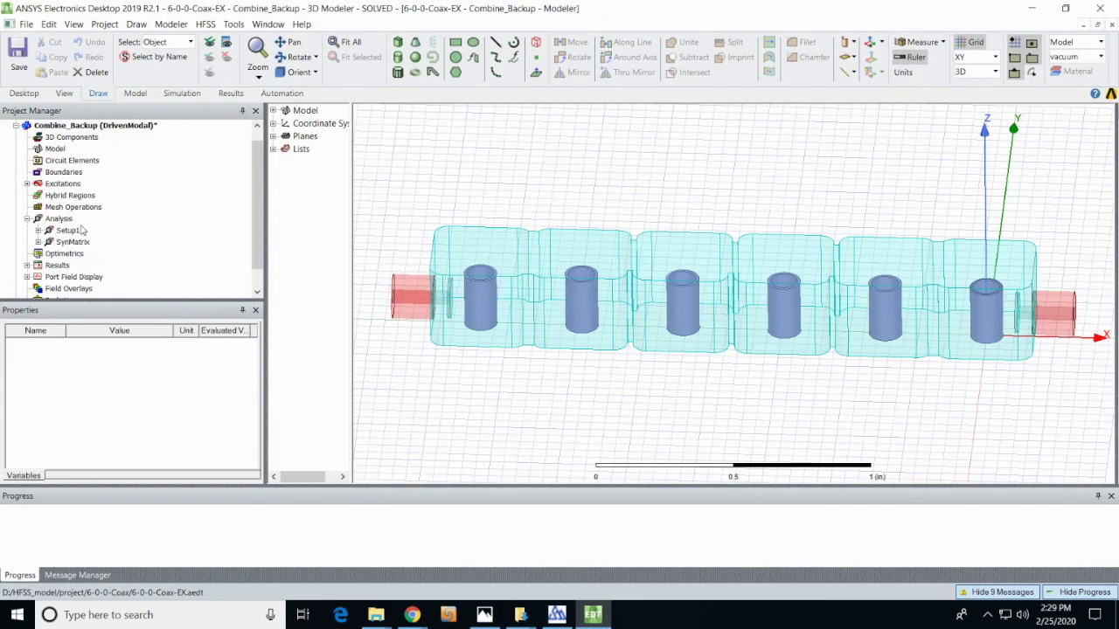
click(565, 619)
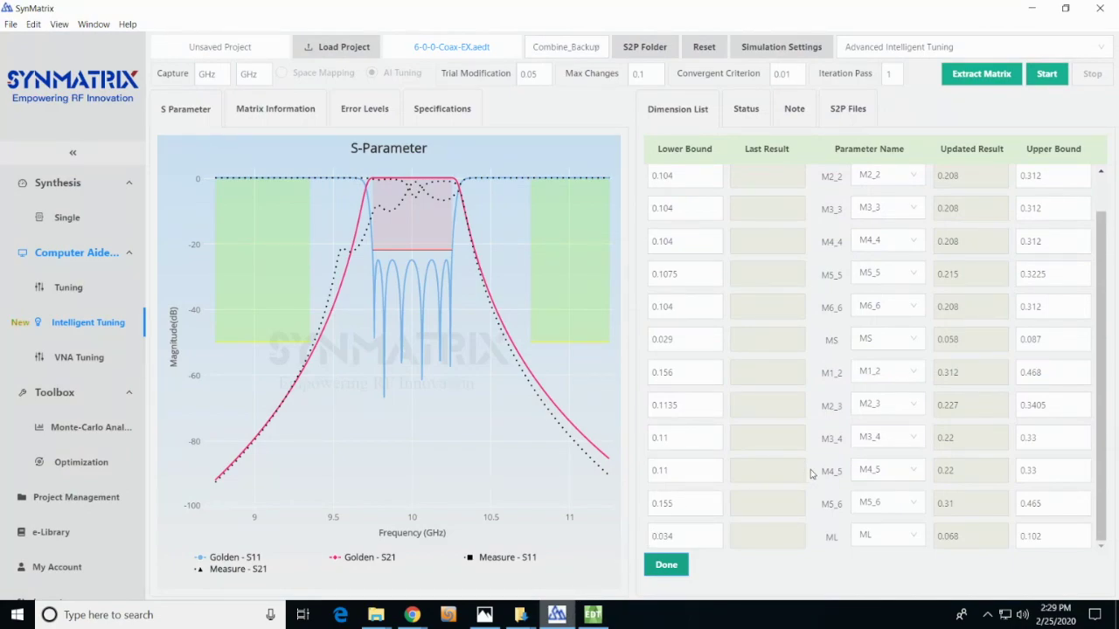
click(841, 112)
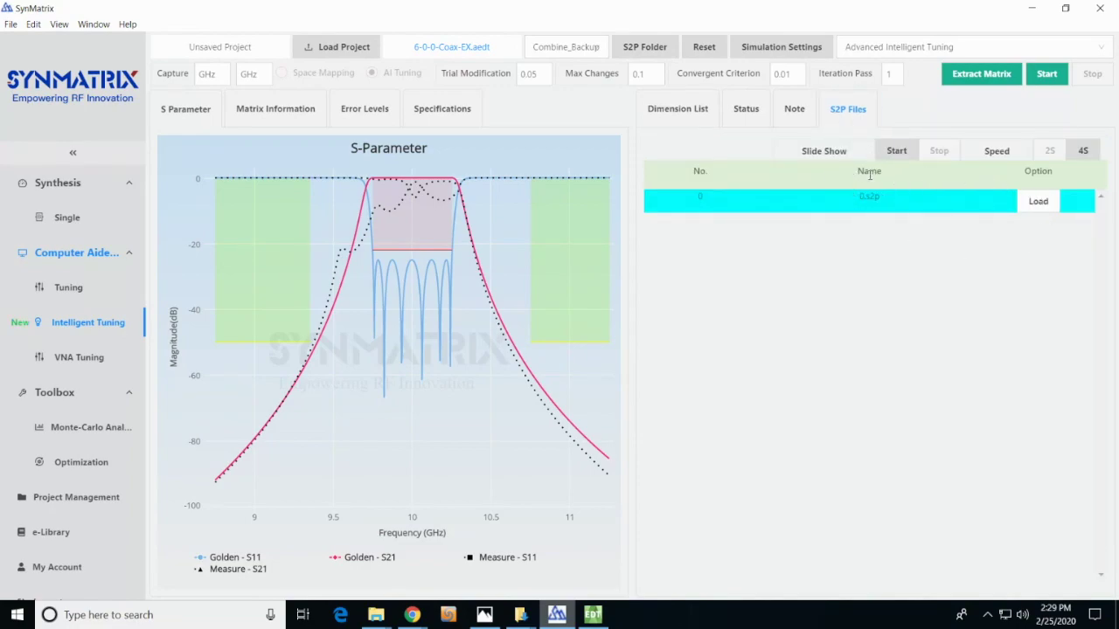
click(678, 113)
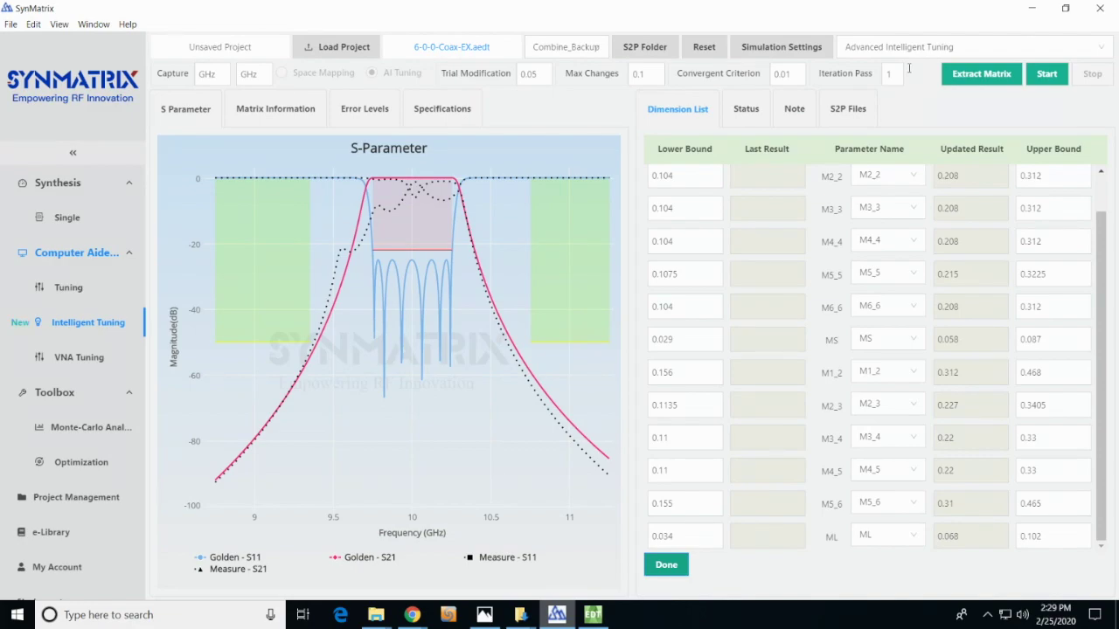
Step: Set the trial modification to 0.007, the max changes to 0.05 and the iteration pass count to 5
click(542, 76)
text(07)
click(659, 76)
text(0.05)
click(784, 74)
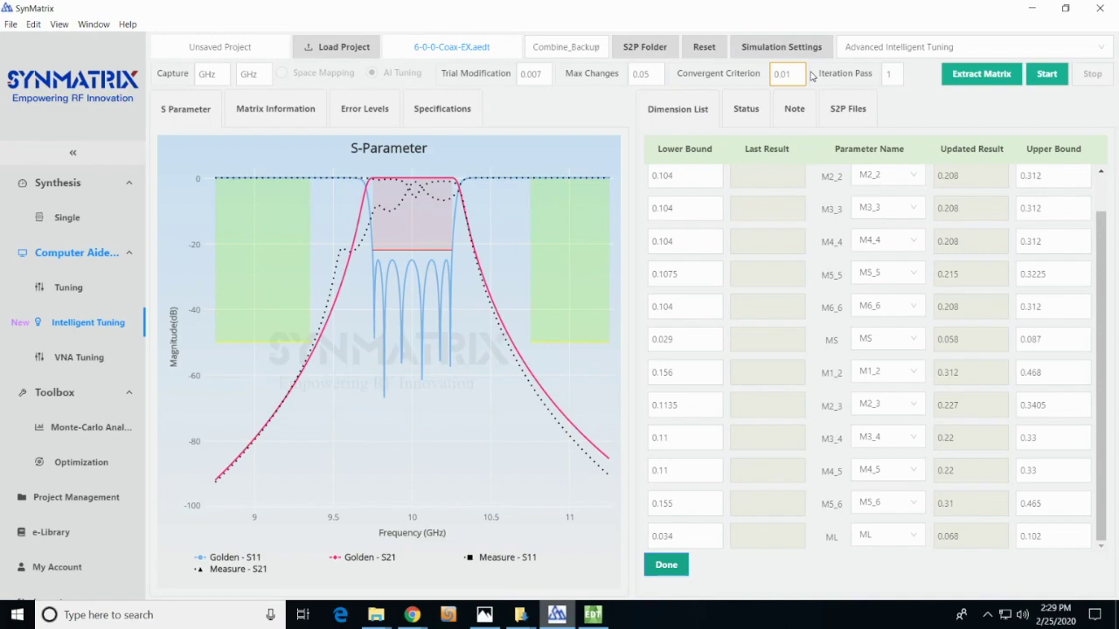
click(890, 74)
text(5)
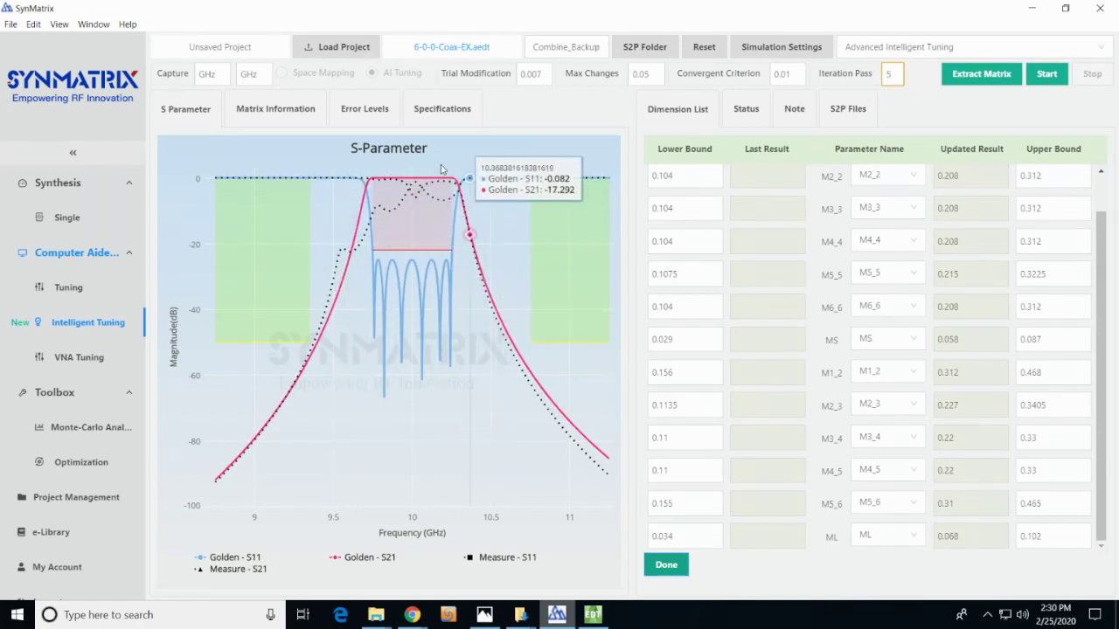
Step: Extract the coupling matrix from the simulated response and start the AI tuning run
click(976, 105)
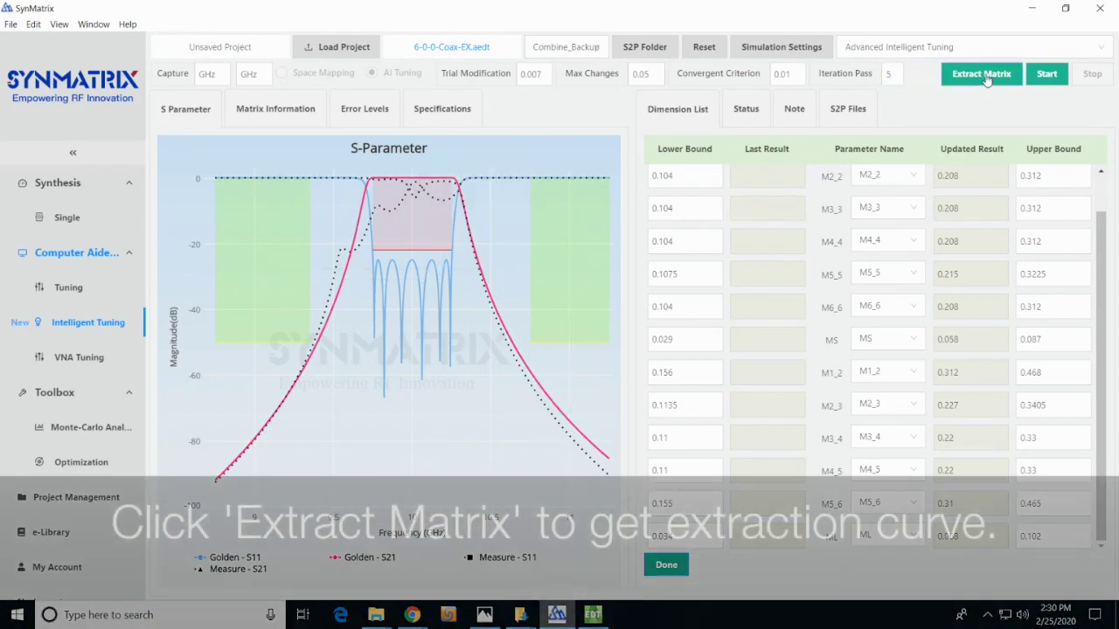
click(983, 75)
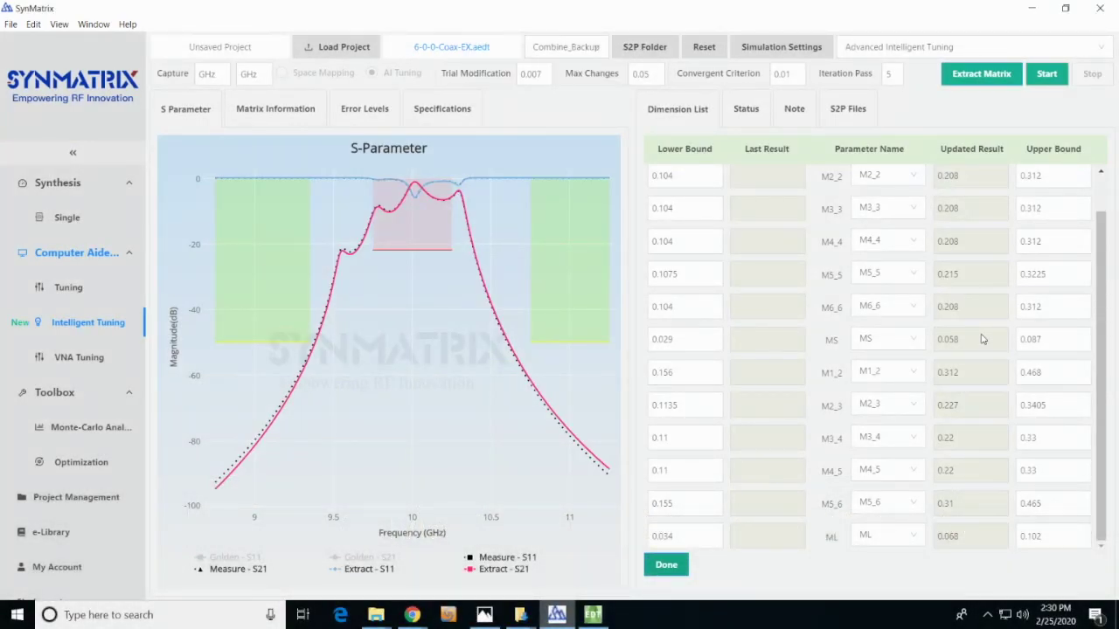
click(1048, 77)
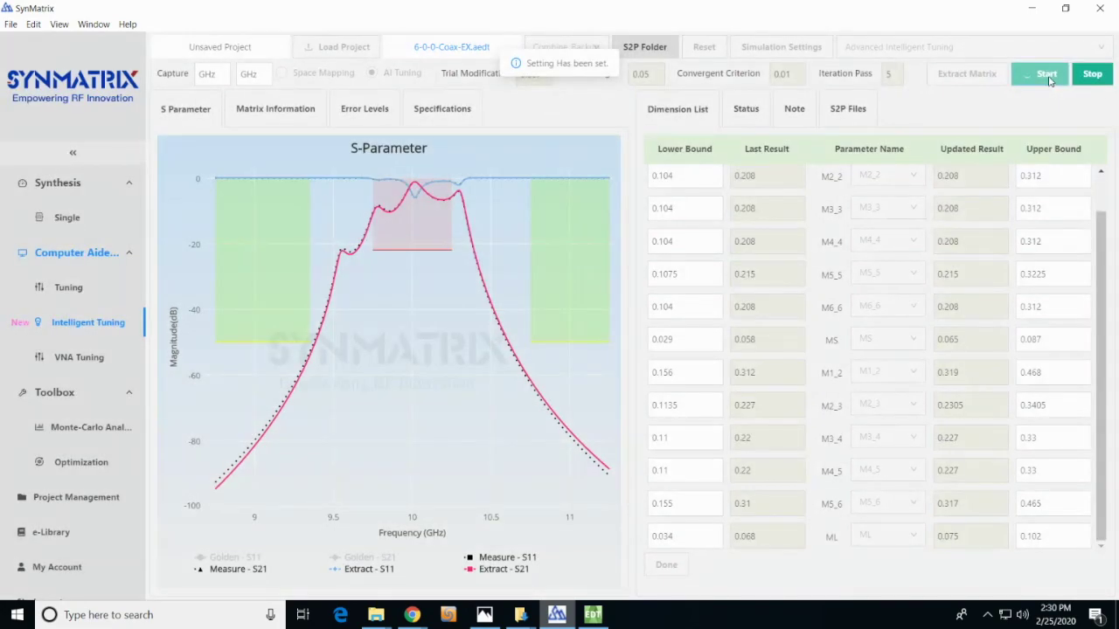